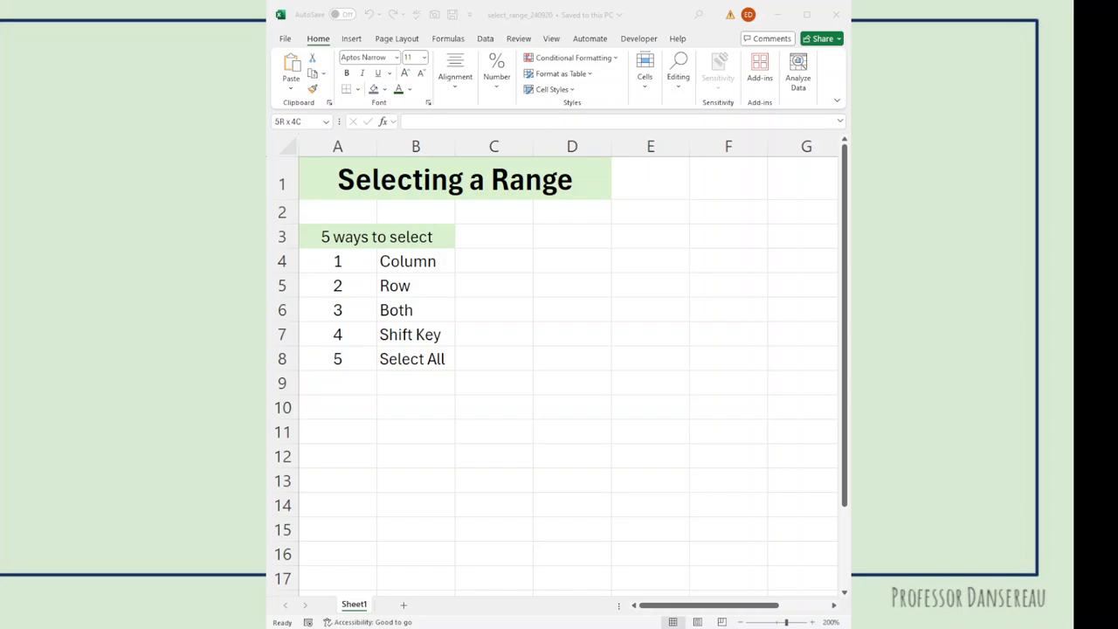
Step: Make D3 the only selected cell, clearing the C4:F8 block
{"action": "left_click", "coordinate": [568, 237]}
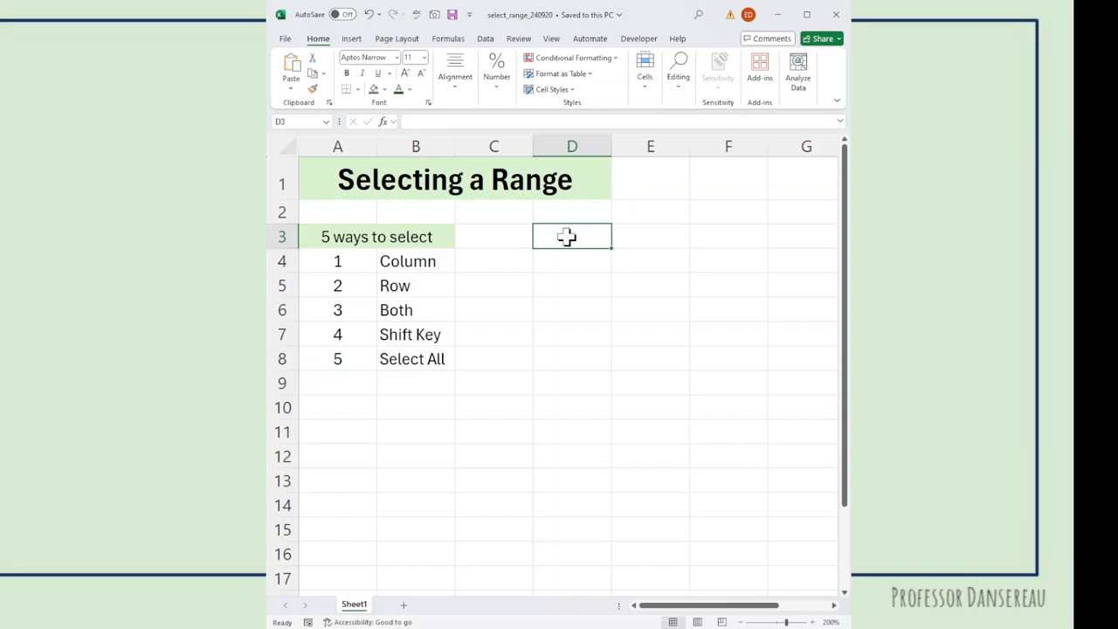
Step: Drag out the column range D3:D12
{"action": "left_click_drag", "start_coordinate": [567, 237], "coordinate": [571, 448]}
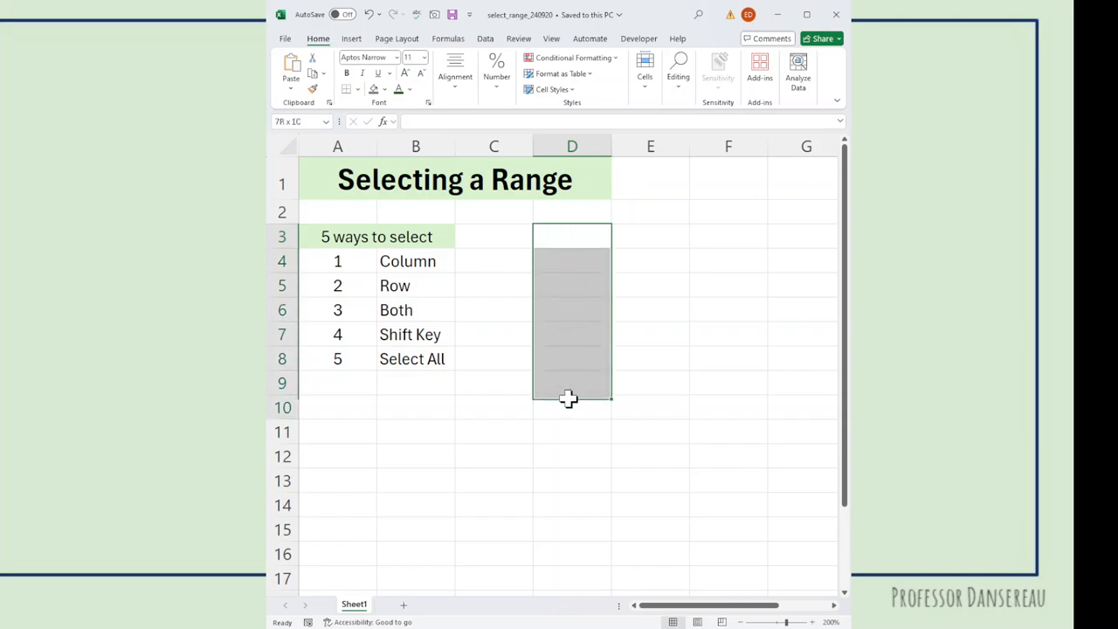
{"action": "left_click_drag", "start_coordinate": [570, 448], "coordinate": [573, 452]}
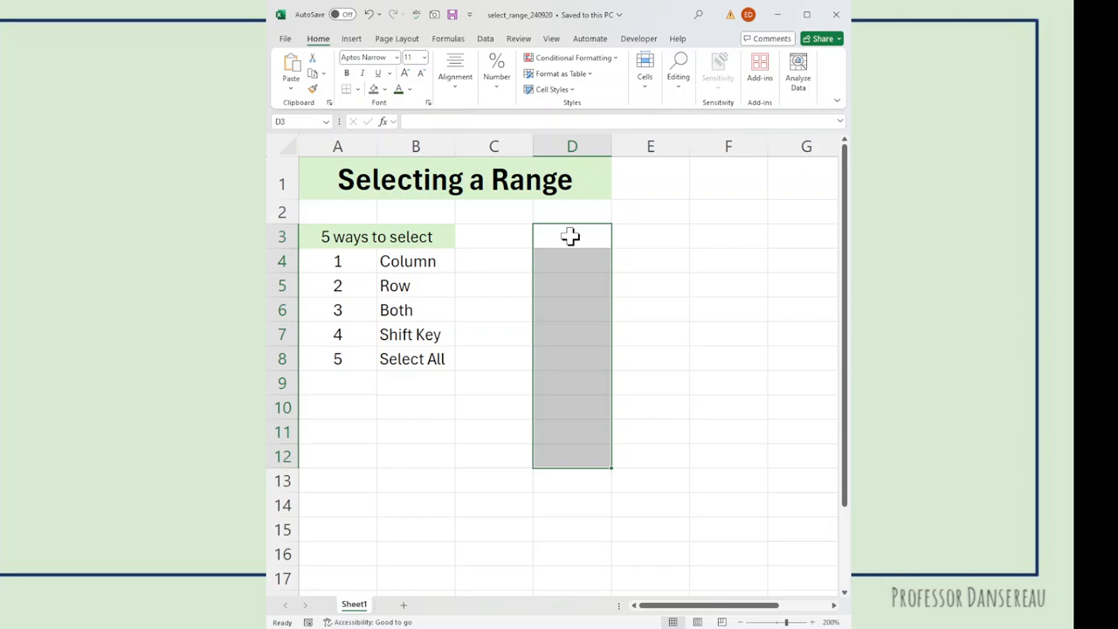
Step: Drag out the row range C5:F5 starting from C5
{"action": "left_click", "coordinate": [495, 289]}
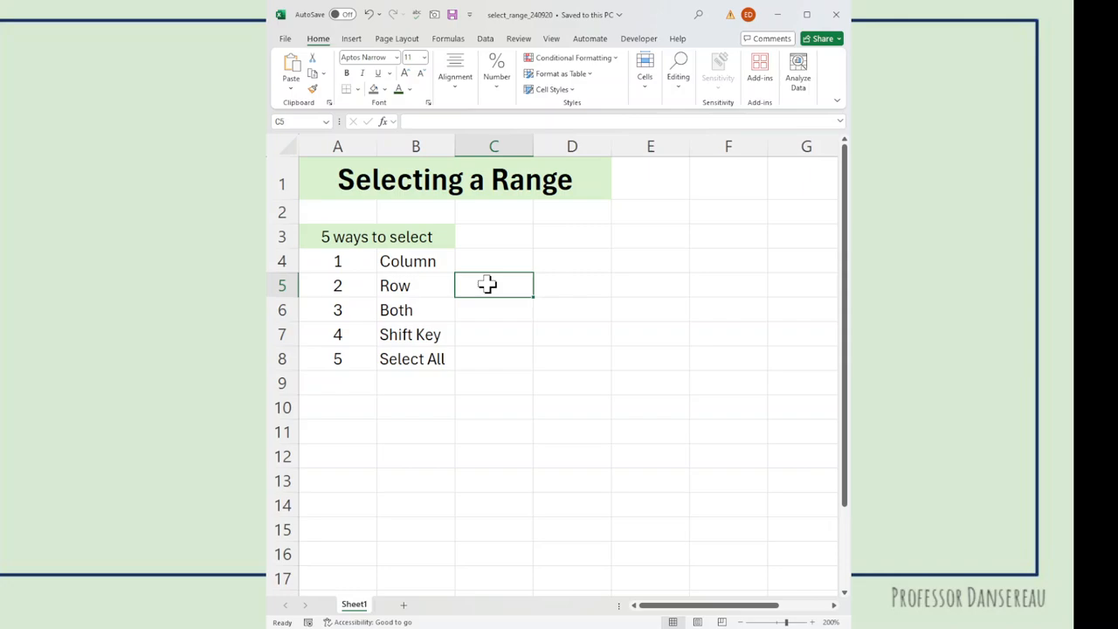
{"action": "left_click_drag", "start_coordinate": [486, 284], "coordinate": [725, 286]}
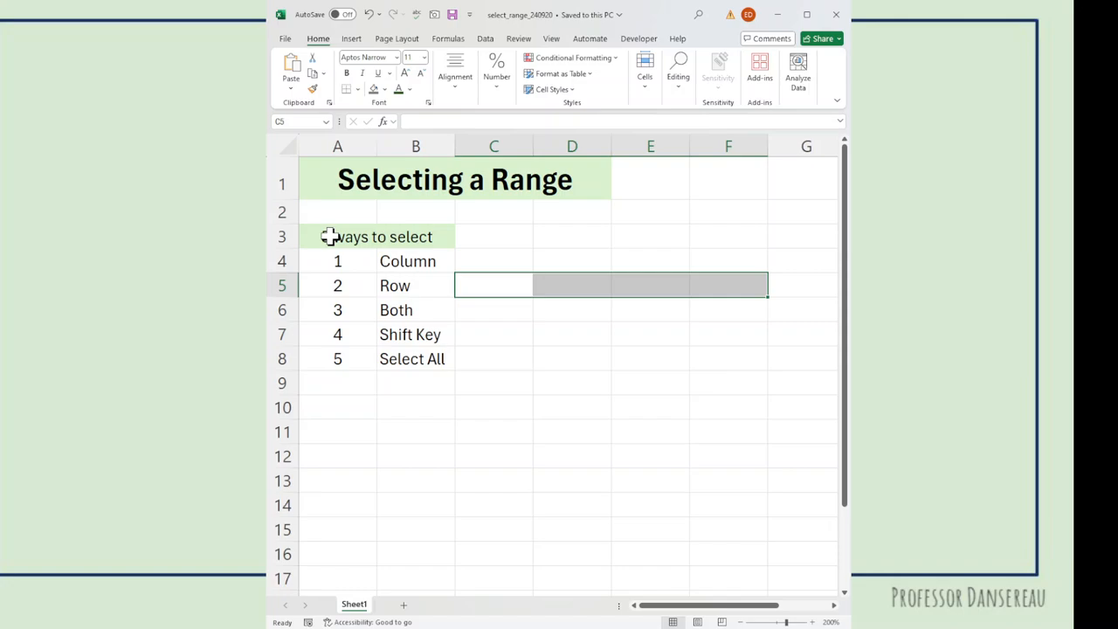
Step: Drag-select the list range A3:B8
{"action": "left_click_drag", "start_coordinate": [329, 237], "coordinate": [385, 361]}
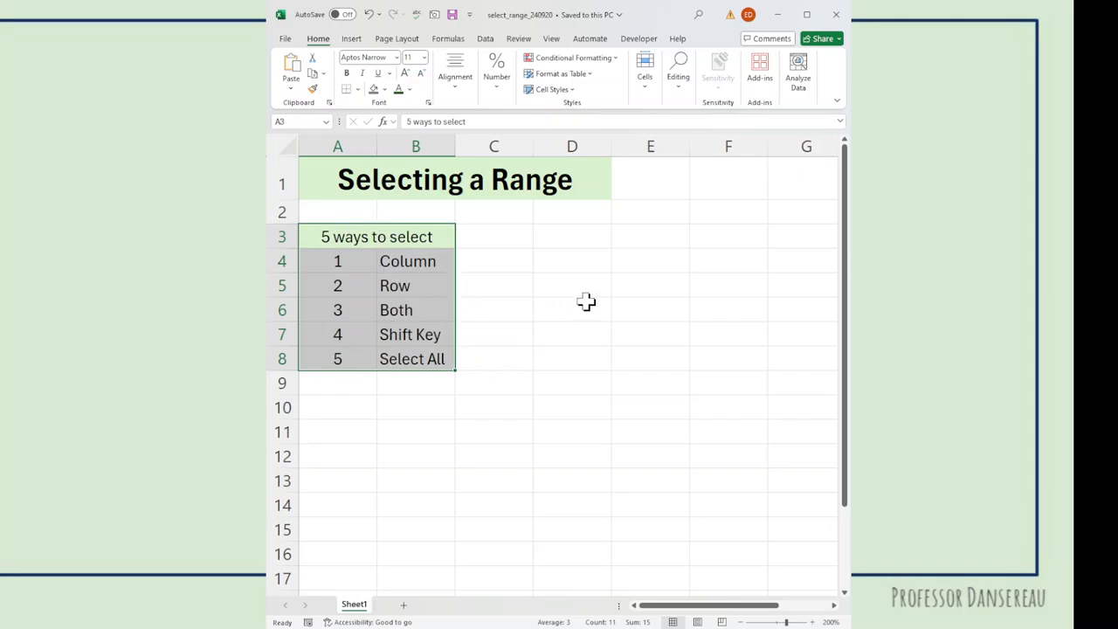
Step: Drag-select the block D3:F8, then clear it by selecting E10
{"action": "left_click", "coordinate": [552, 241]}
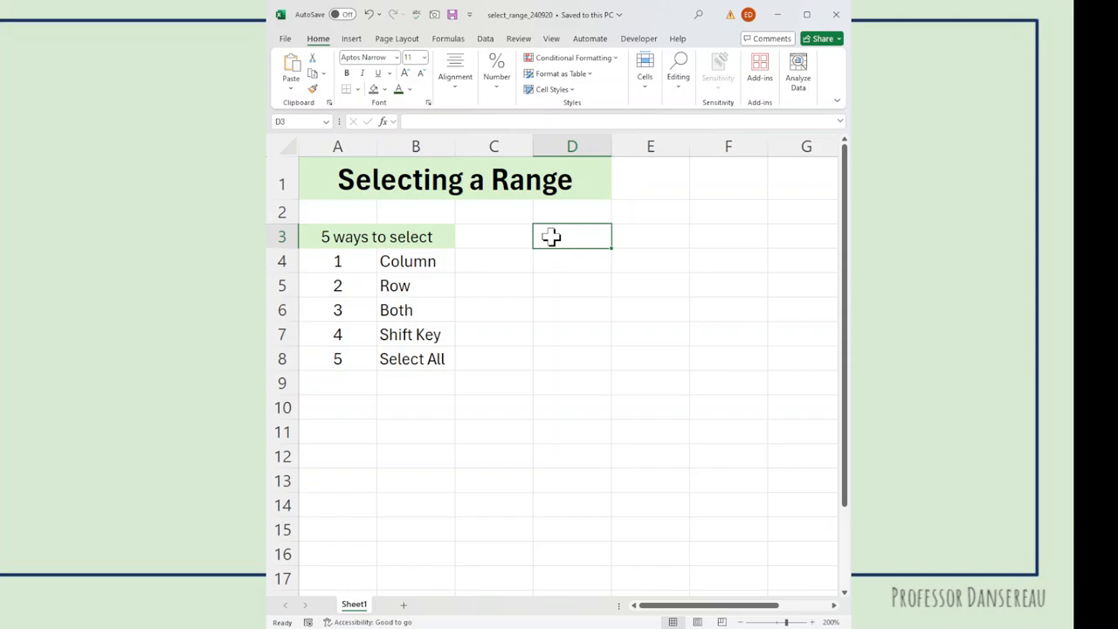
{"action": "left_click_drag", "start_coordinate": [555, 236], "coordinate": [717, 361]}
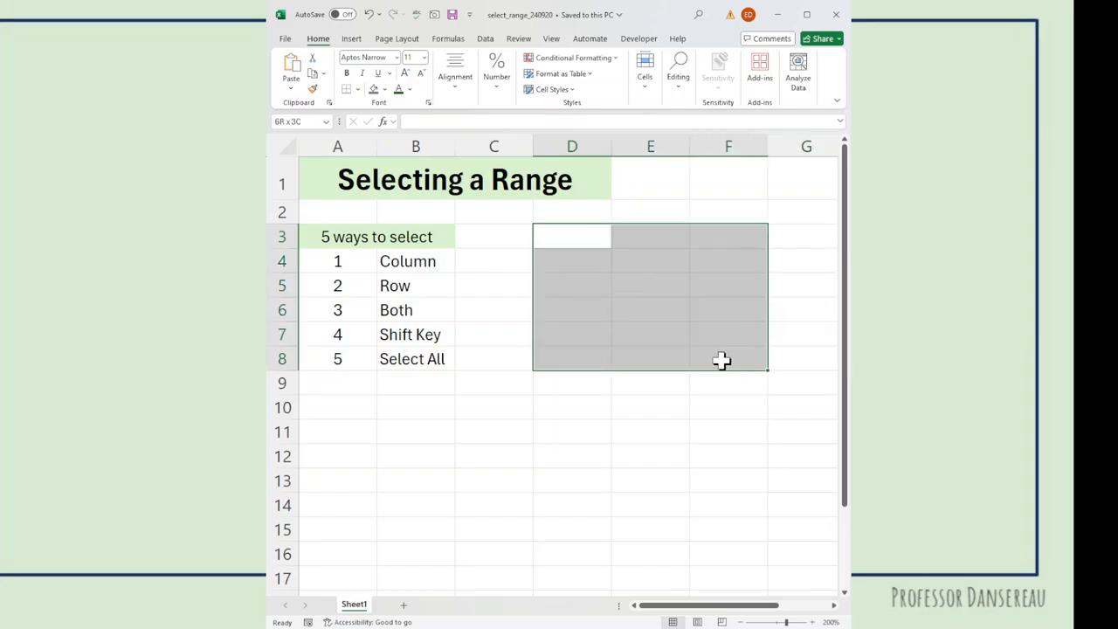
{"action": "left_click", "coordinate": [656, 407]}
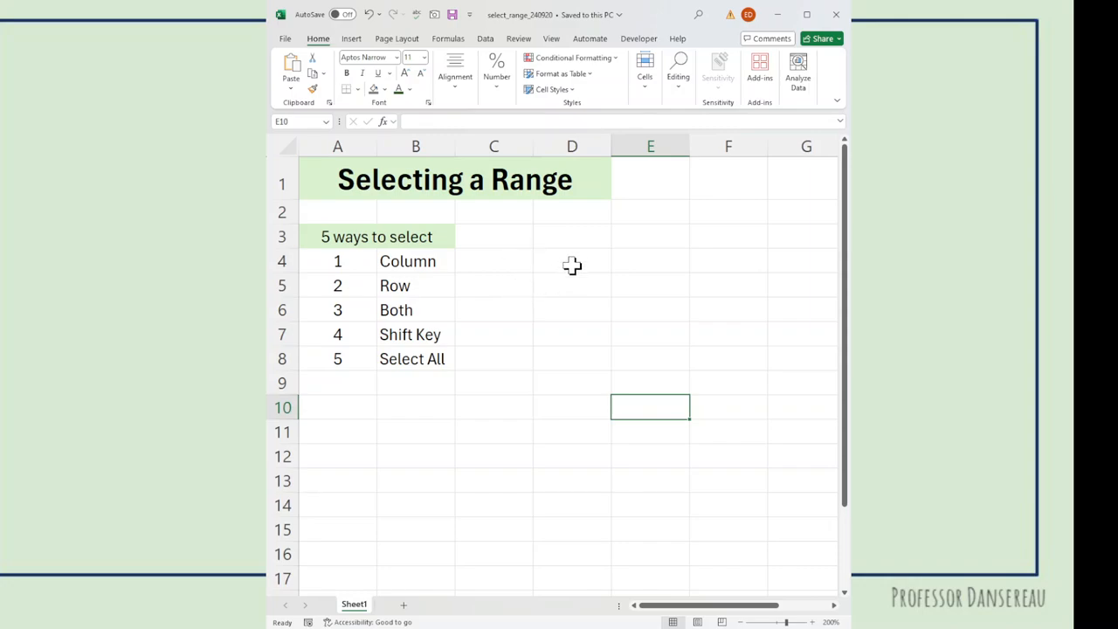
Step: Select D3:D8 by anchoring at D3 and Shift-clicking D8
{"action": "left_click", "coordinate": [574, 237]}
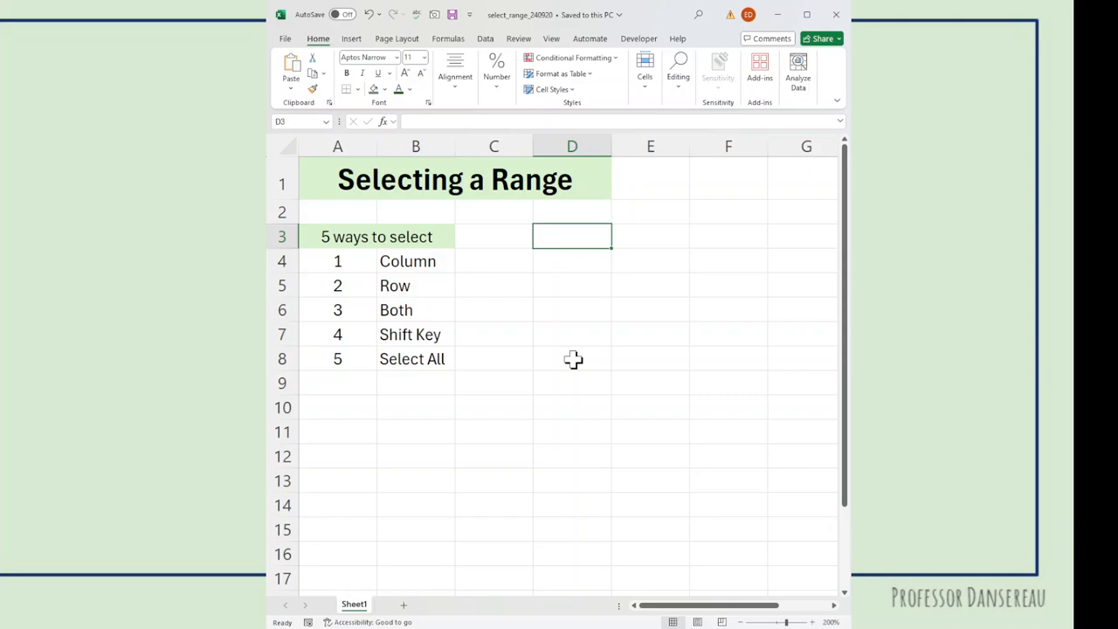
{"action": "left_click", "coordinate": [574, 360], "text": "shift"}
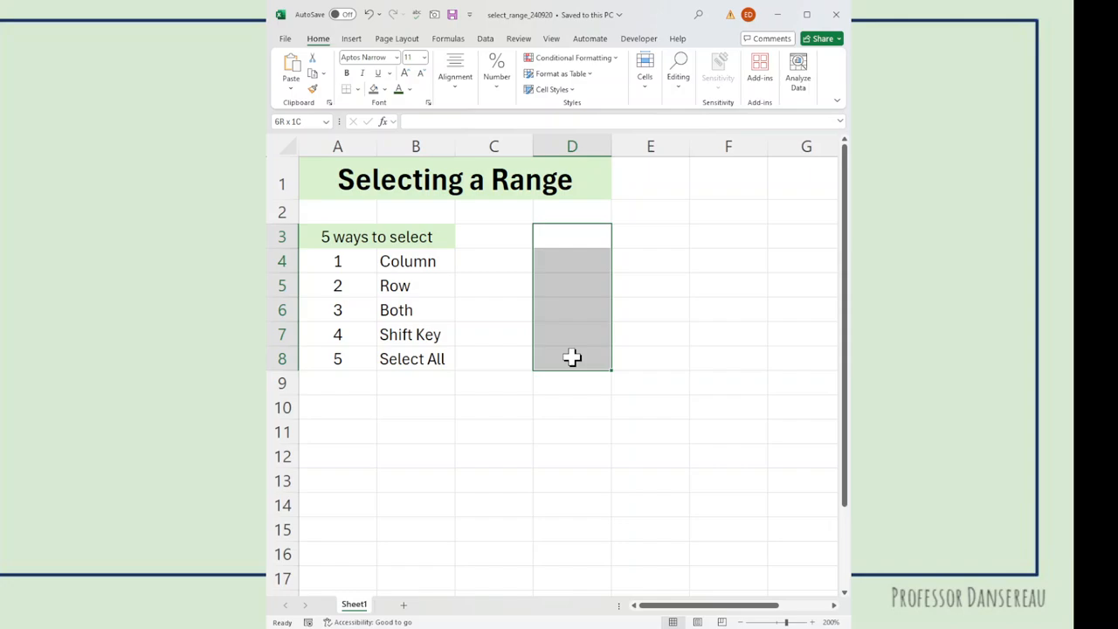
Step: Select C5:F5 by anchoring at C5 and Shift-clicking F5
{"action": "left_click", "coordinate": [511, 284]}
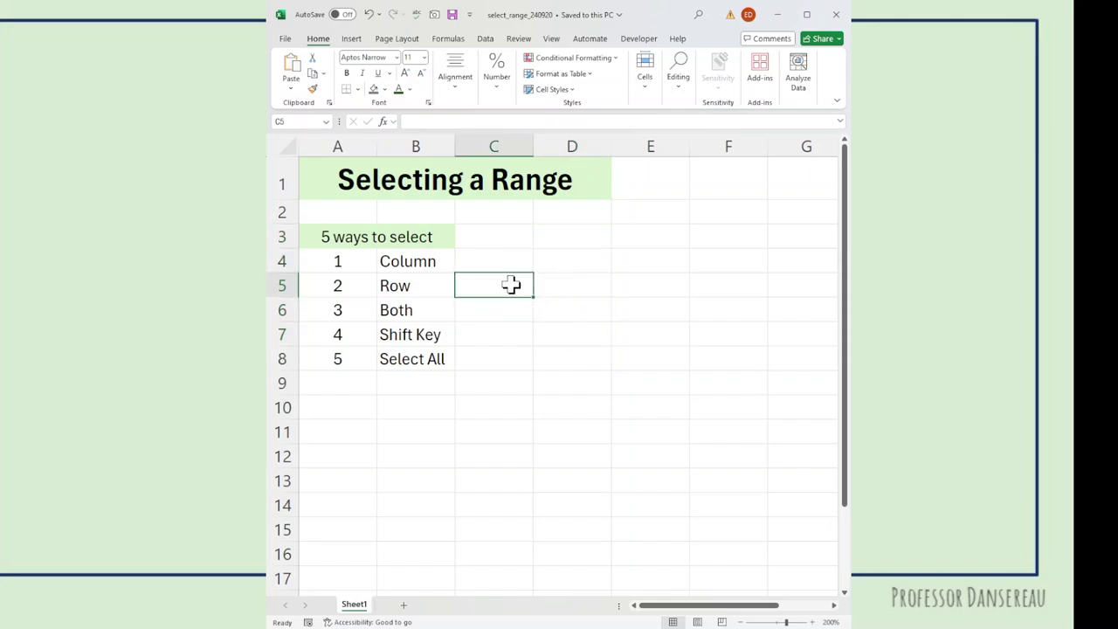
{"action": "left_click", "coordinate": [727, 286], "text": "shift"}
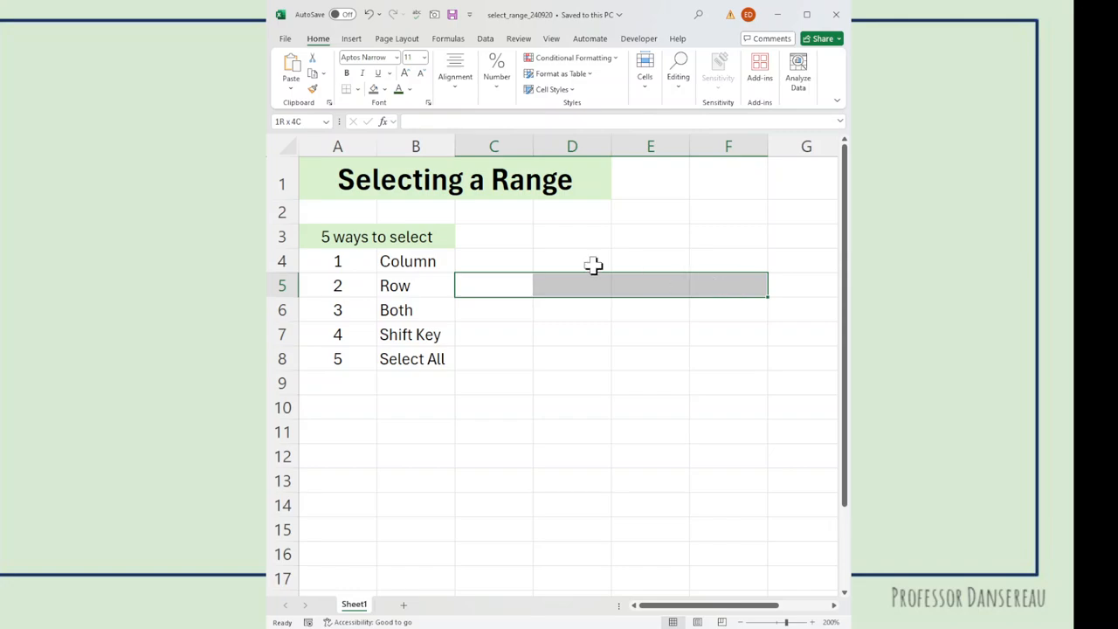
Step: Select the block C3:F8 by anchoring at C3 and Shift-clicking F8
{"action": "left_click", "coordinate": [515, 239]}
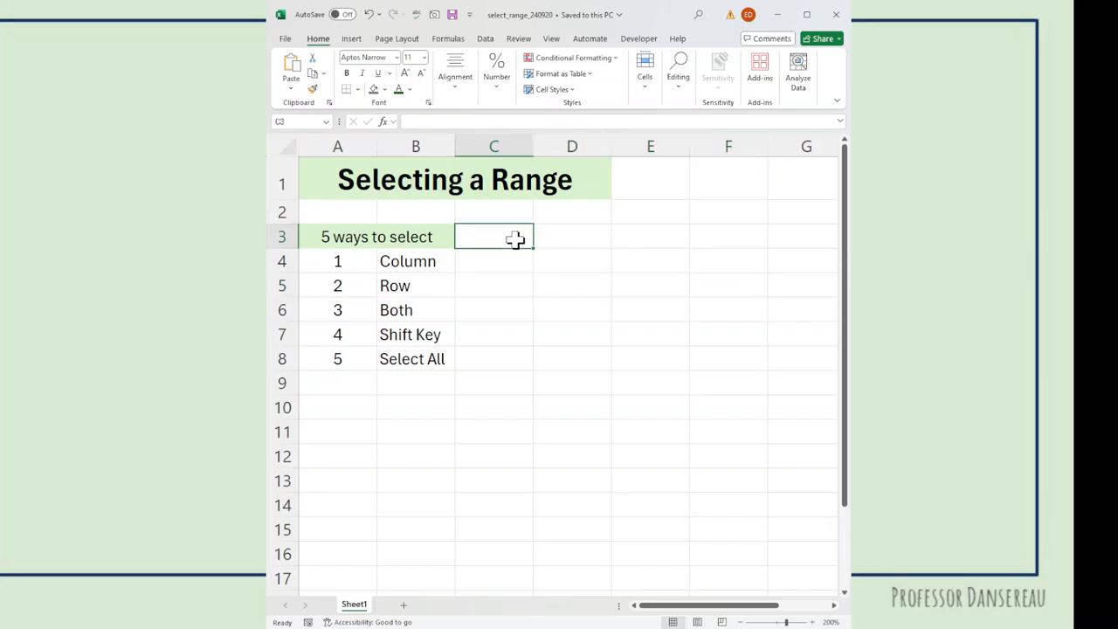
{"action": "left_click", "coordinate": [739, 364], "text": "shift"}
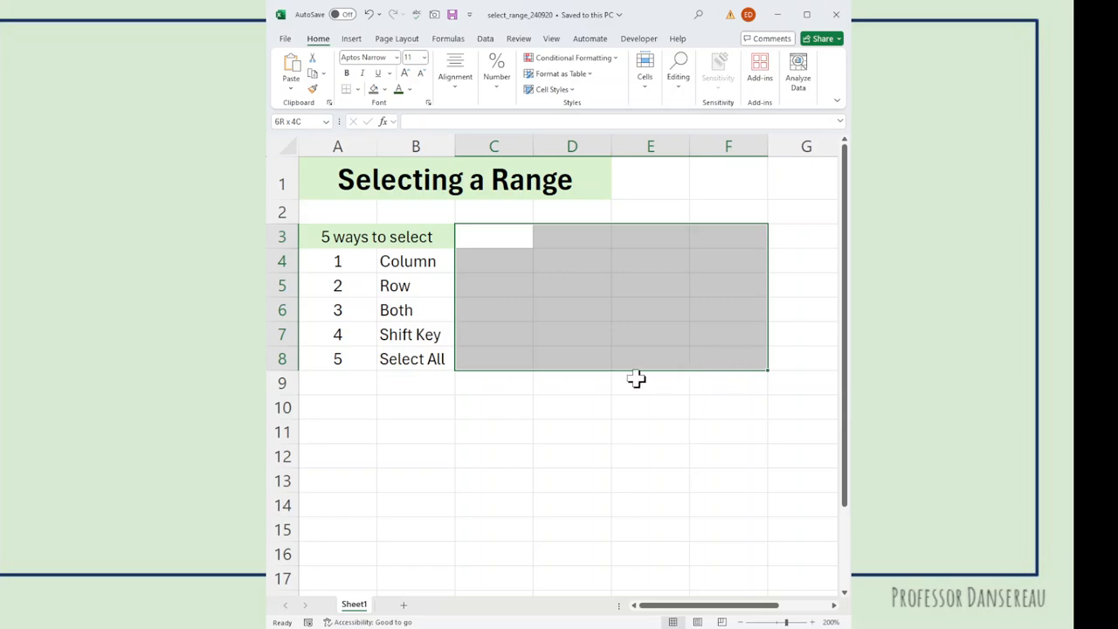
Step: Clear the block, then select the entire worksheet with the Select All corner button
{"action": "left_click", "coordinate": [606, 389]}
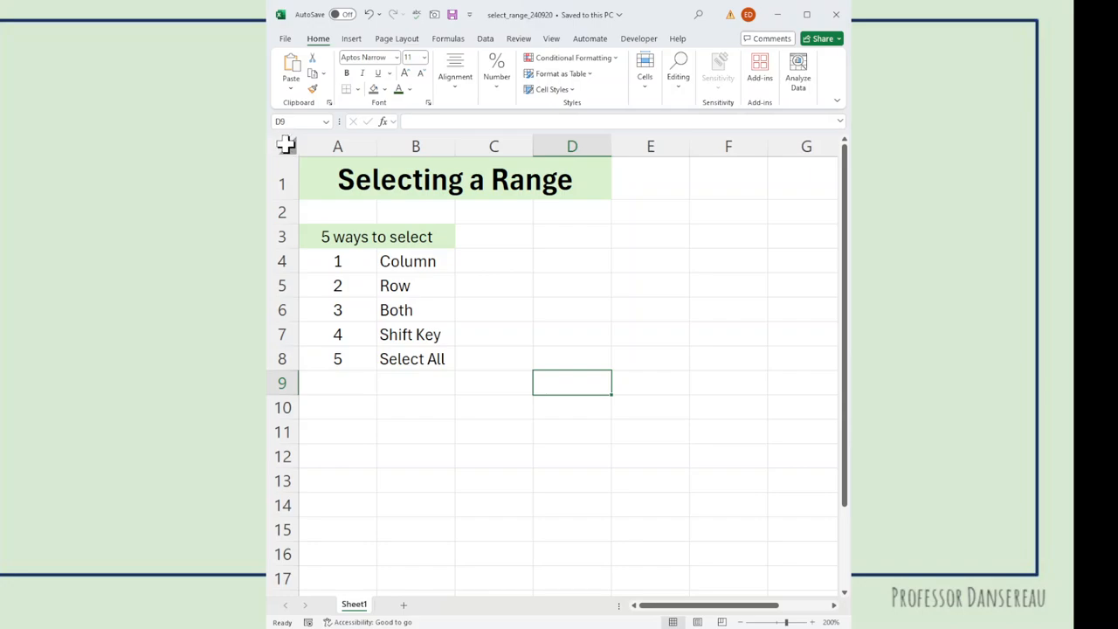
{"action": "left_click", "coordinate": [286, 146]}
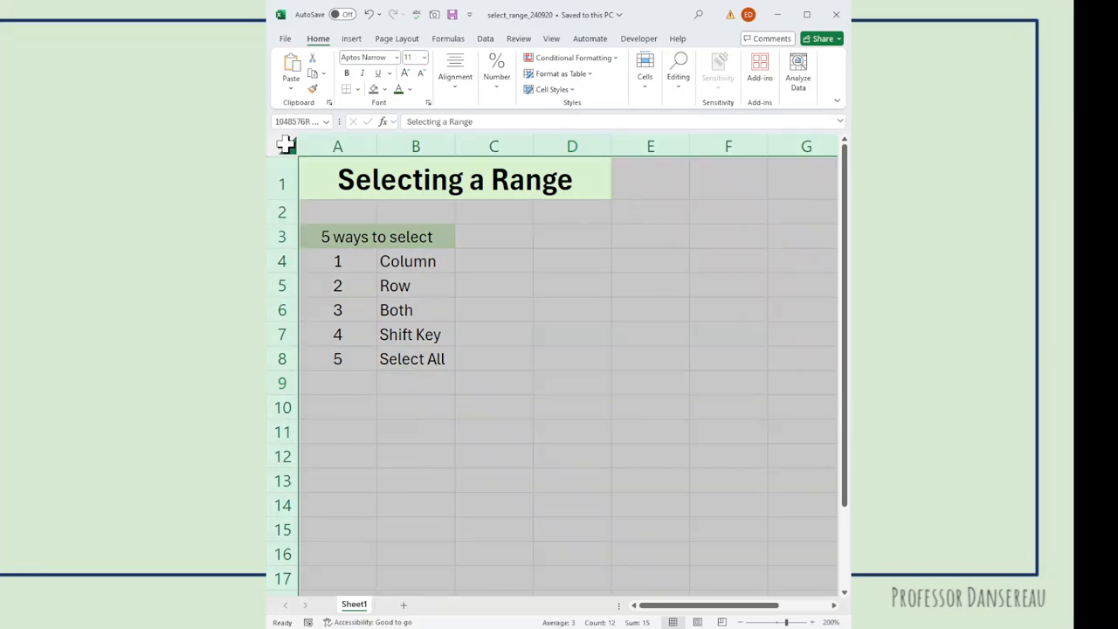